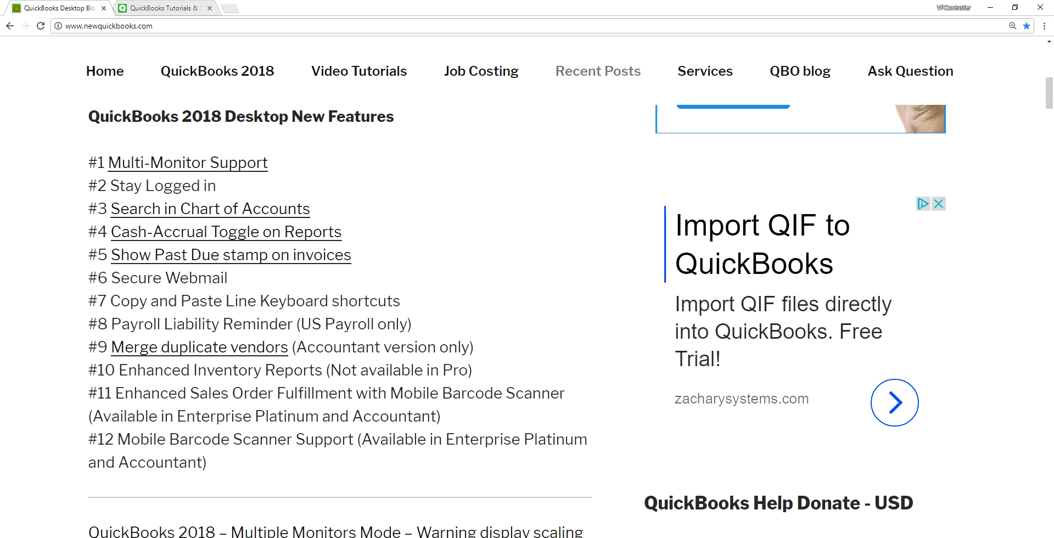
Step: Scroll the newquickbooks.com blog post to the QuickBooks 2018 Desktop New Features list
scroll(384, 328, "up", 3)
scroll(384, 327, "up", 7)
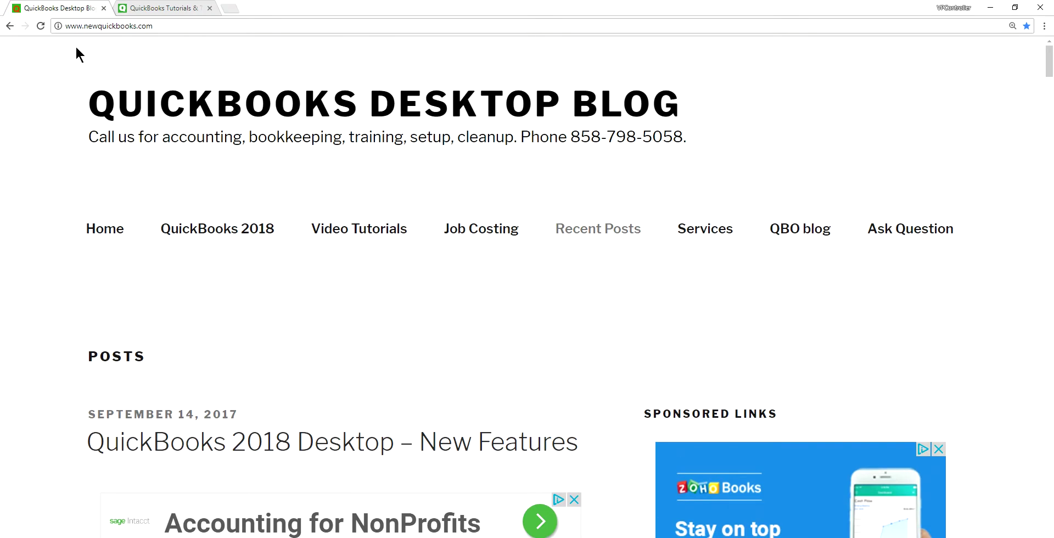
scroll(262, 225, "down", 2)
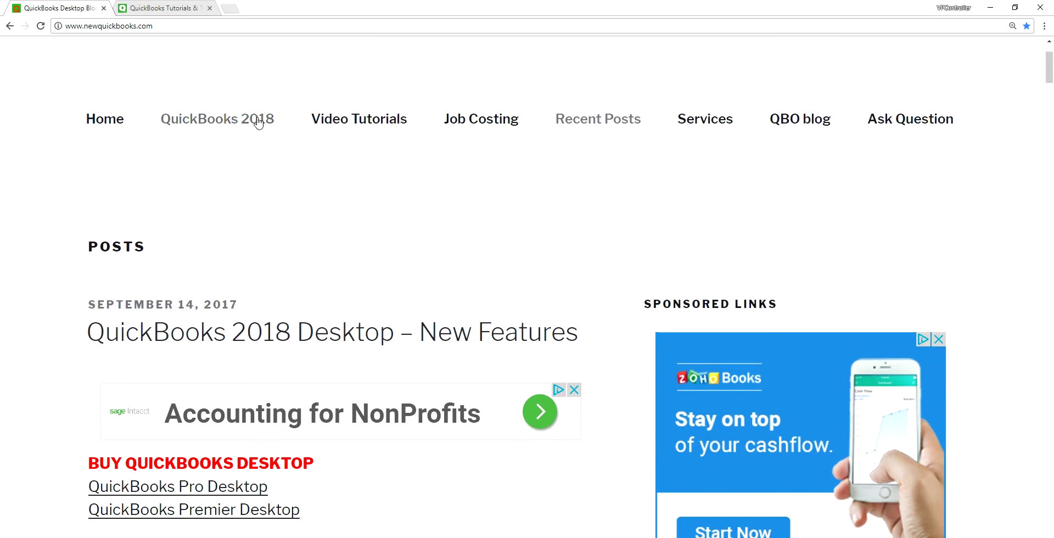
scroll(306, 177, "down", 2)
scroll(66, 259, "down", 4)
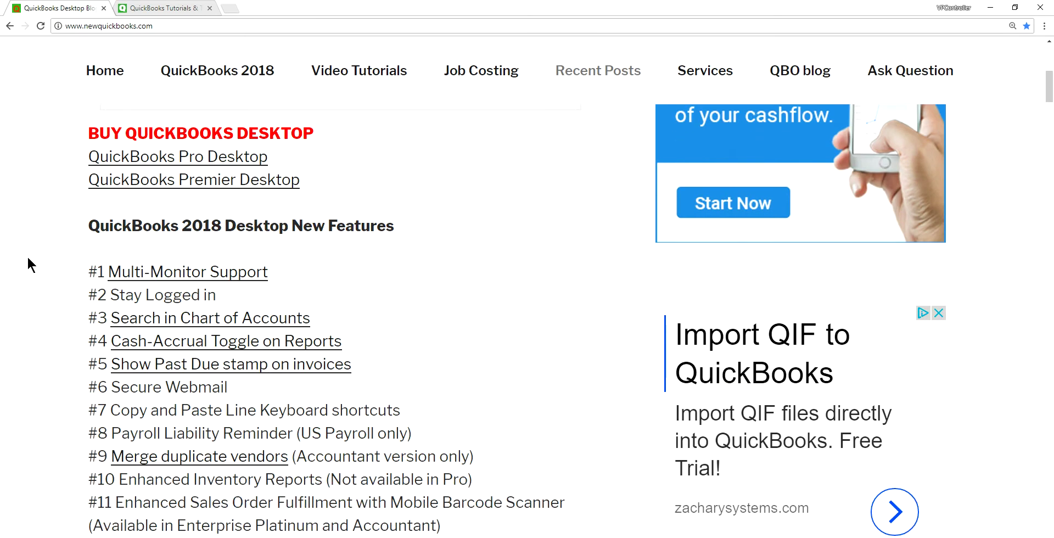
scroll(28, 257, "down", 4)
scroll(28, 258, "up", 1)
scroll(27, 257, "up", 3)
scroll(50, 301, "down", 5)
scroll(50, 301, "up", 3)
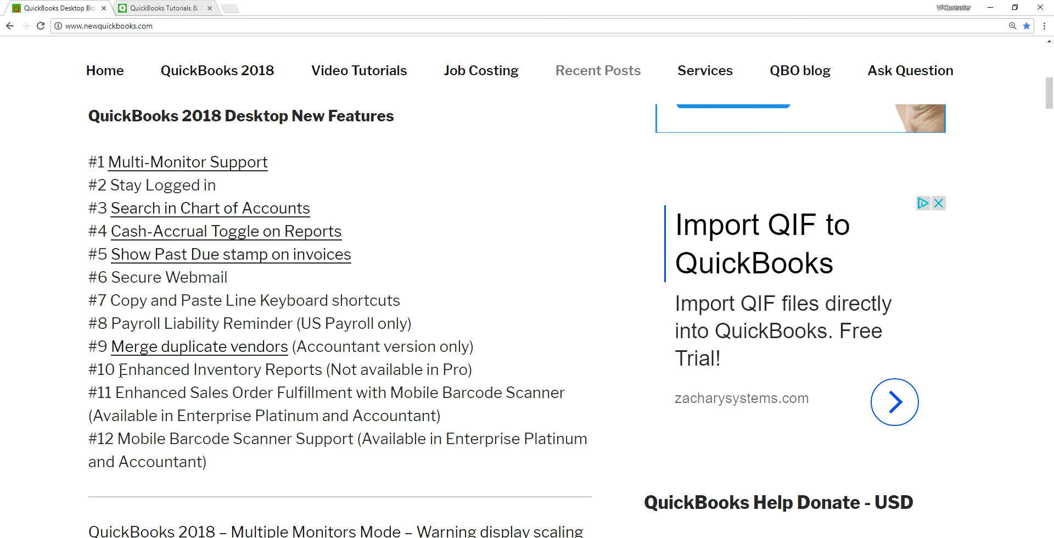
left_click_drag(121, 369, 323, 365)
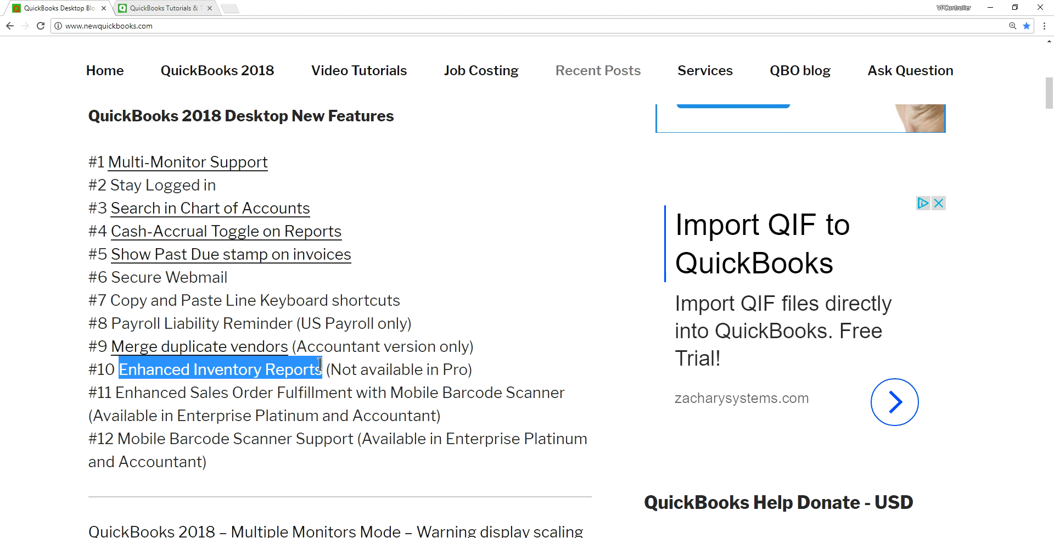
left_click(354, 370)
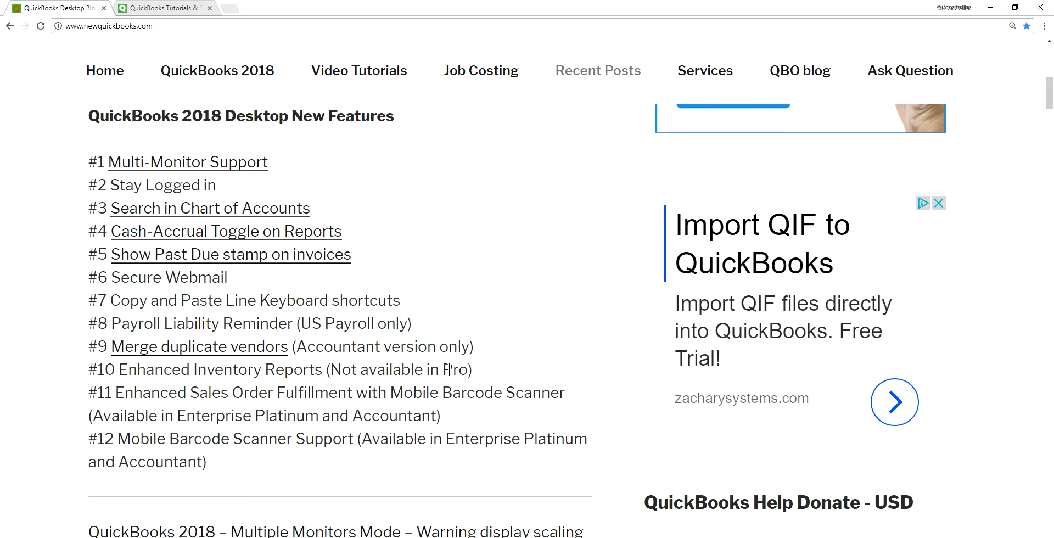
Step: Glance at the newqbo.com Tutorials & Training Blog tab, then return to the Desktop Blog
scroll(580, 307, "up", 5)
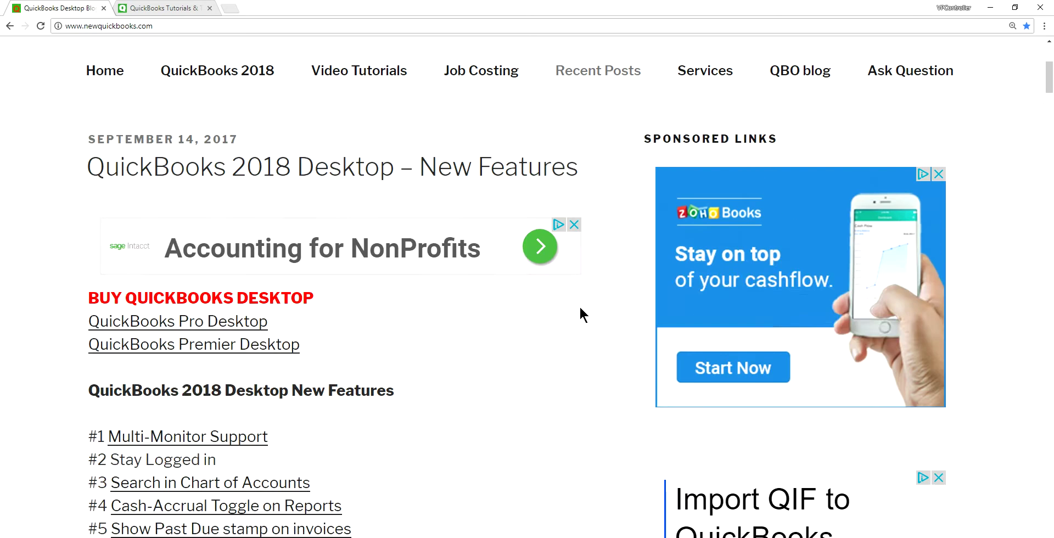
scroll(580, 308, "up", 5)
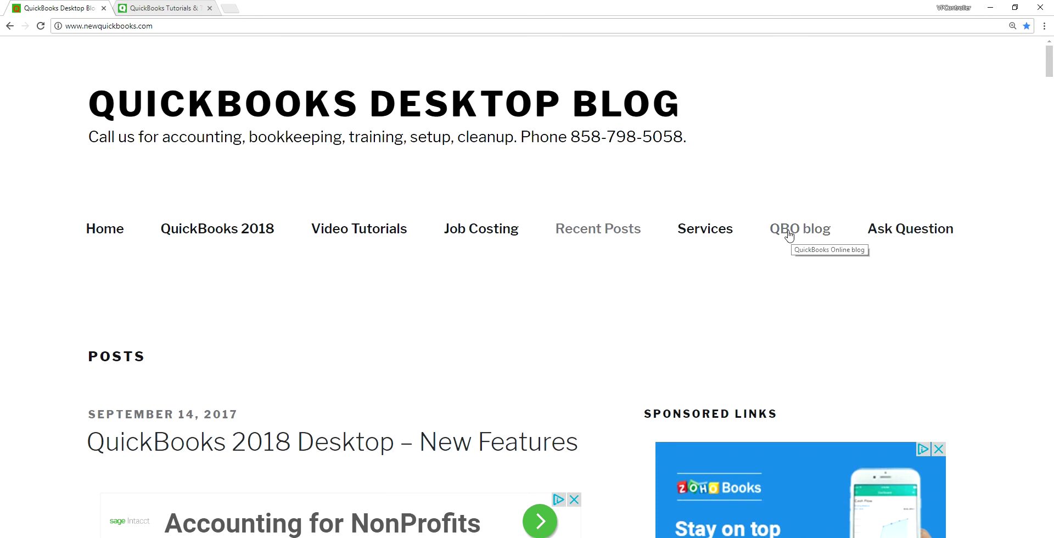
left_click(168, 8)
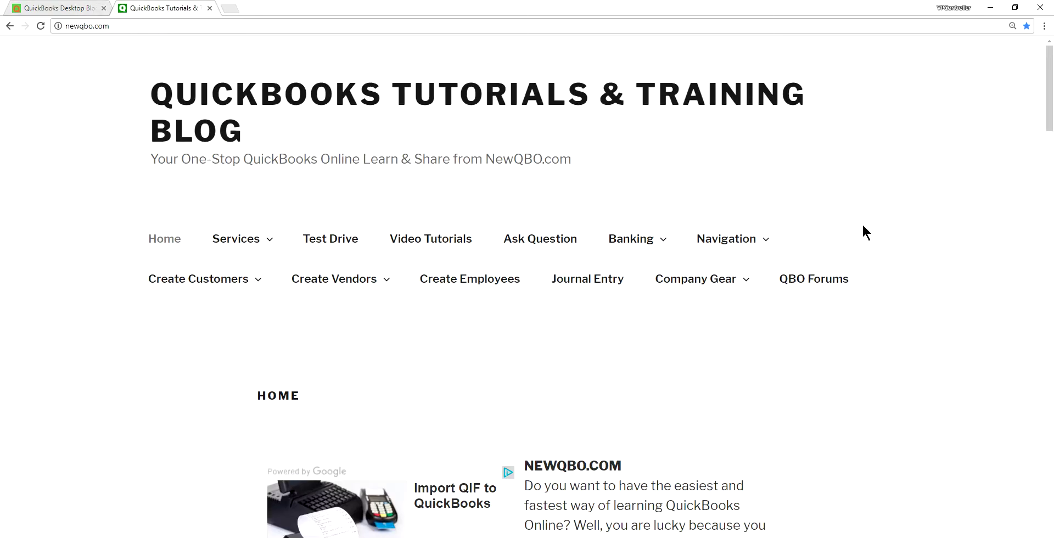
left_click(59, 9)
Step: Scroll down the blog post and highlight the #10 Enhanced Inventory Reports feature text
scroll(572, 357, "down", 4)
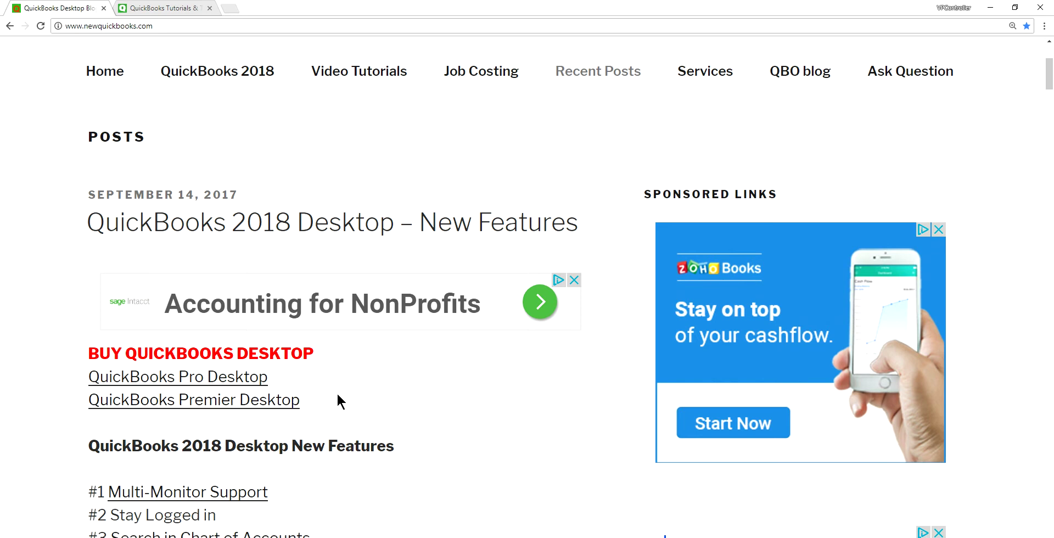
scroll(497, 393, "down", 1)
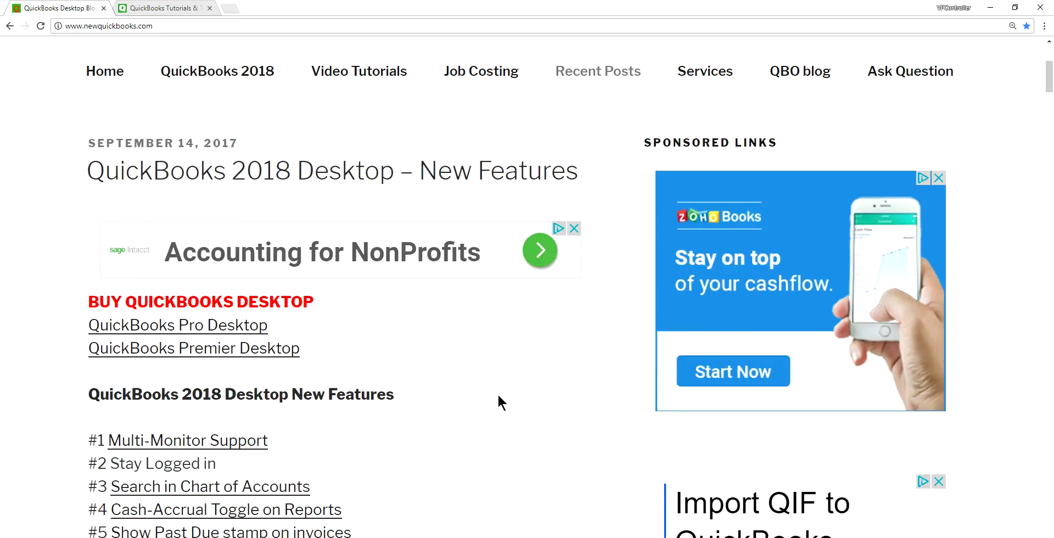
scroll(497, 393, "down", 3)
scroll(497, 393, "down", 2)
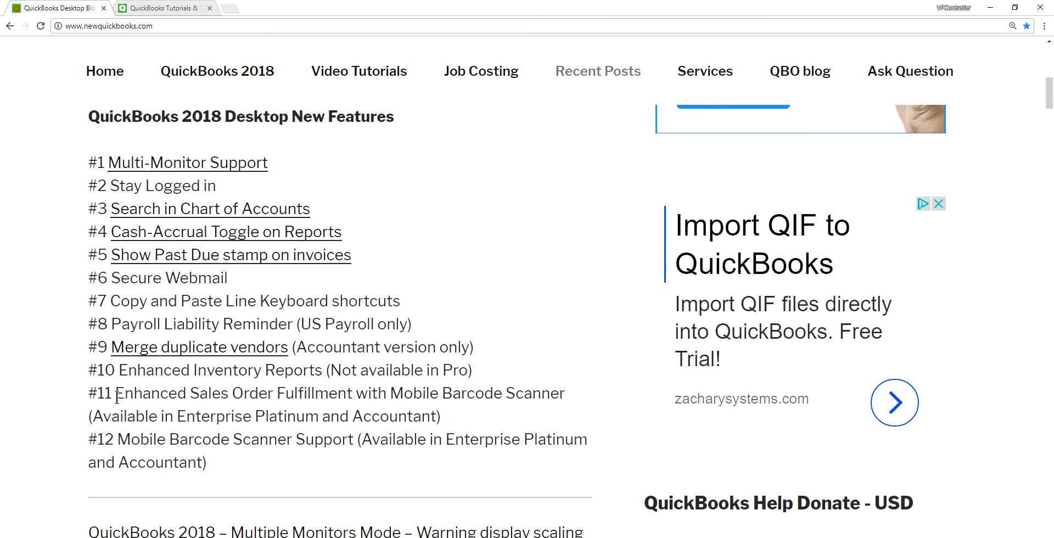
left_click_drag(118, 370, 320, 364)
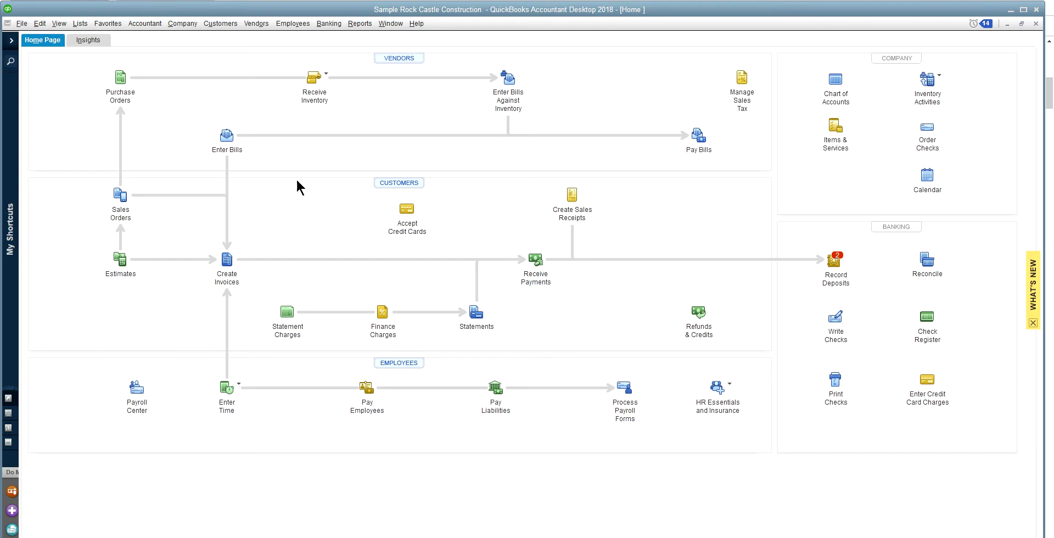
Step: Open Reports > Inventory > Inventory Valuation Summary for Rock Castle Construction
left_click(360, 23)
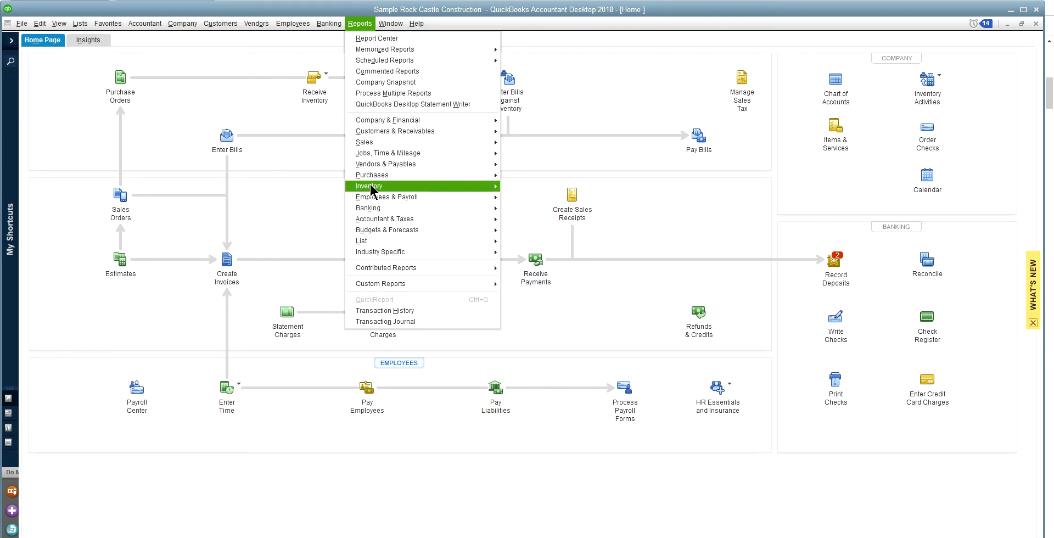
mouse_move(369, 186)
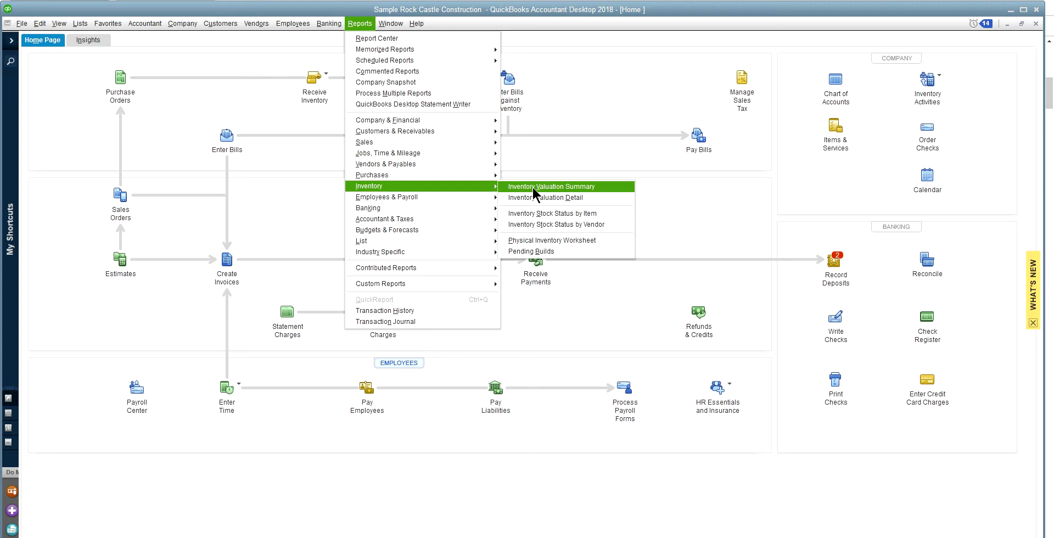
left_click(532, 186)
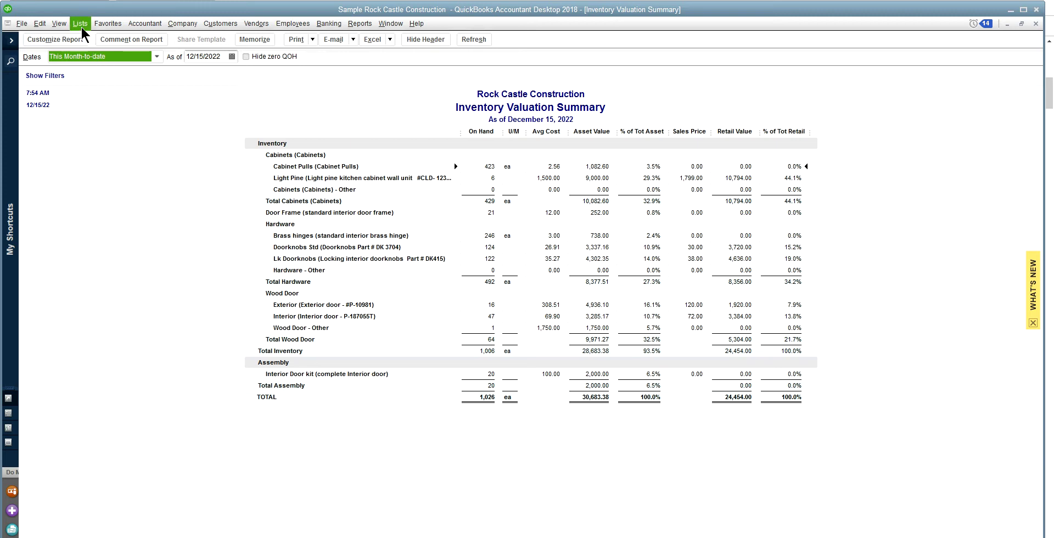
Step: Compare Customize Report with the 2017 Modify Report dialog and check the Pref Vendor column
left_click(50, 41)
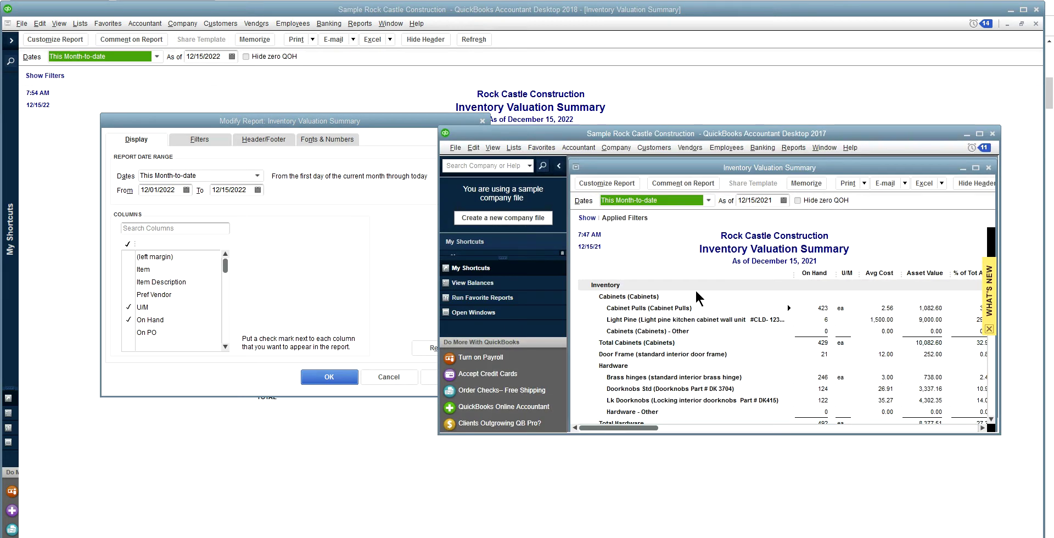
left_click_drag(735, 131, 755, 137)
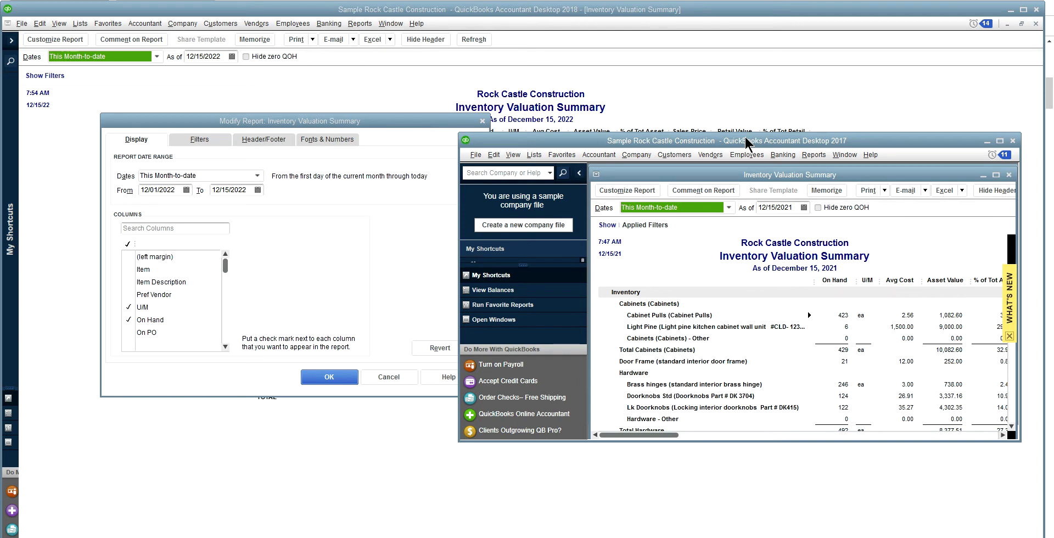
left_click(630, 190)
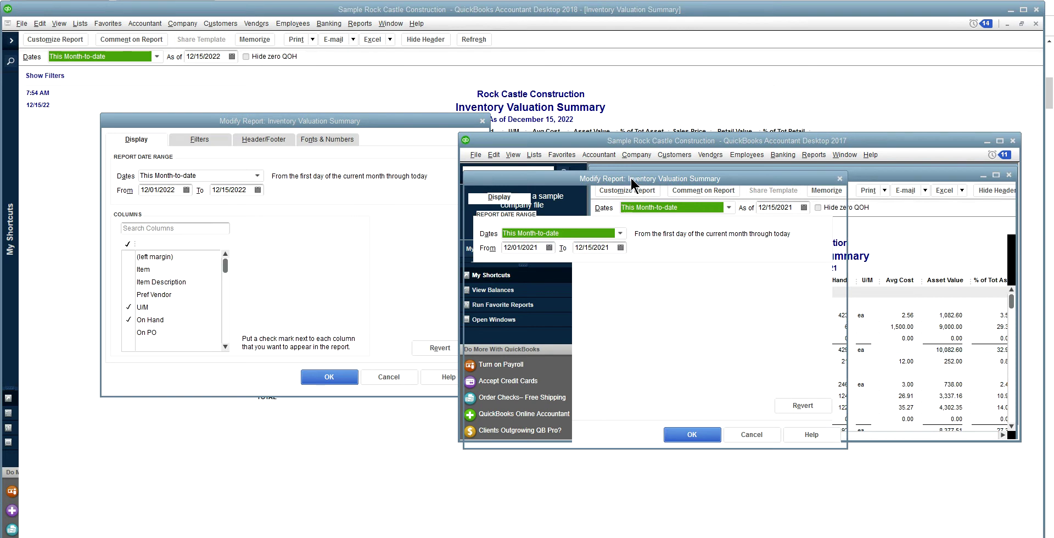
left_click_drag(632, 180, 295, 262)
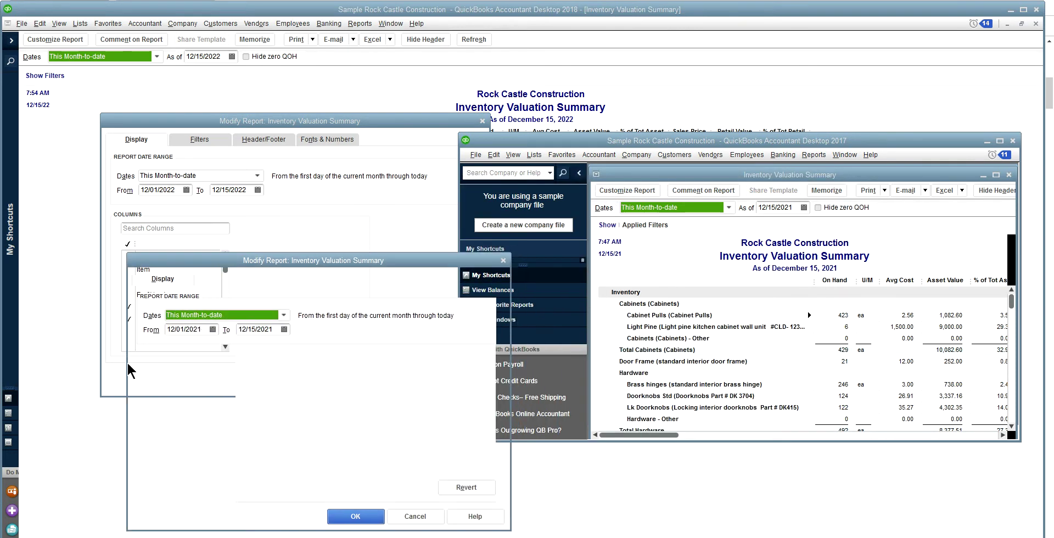
mouse_move(258, 269)
left_mouse_down()
mouse_move(641, 178)
mouse_move(623, 174)
left_mouse_up()
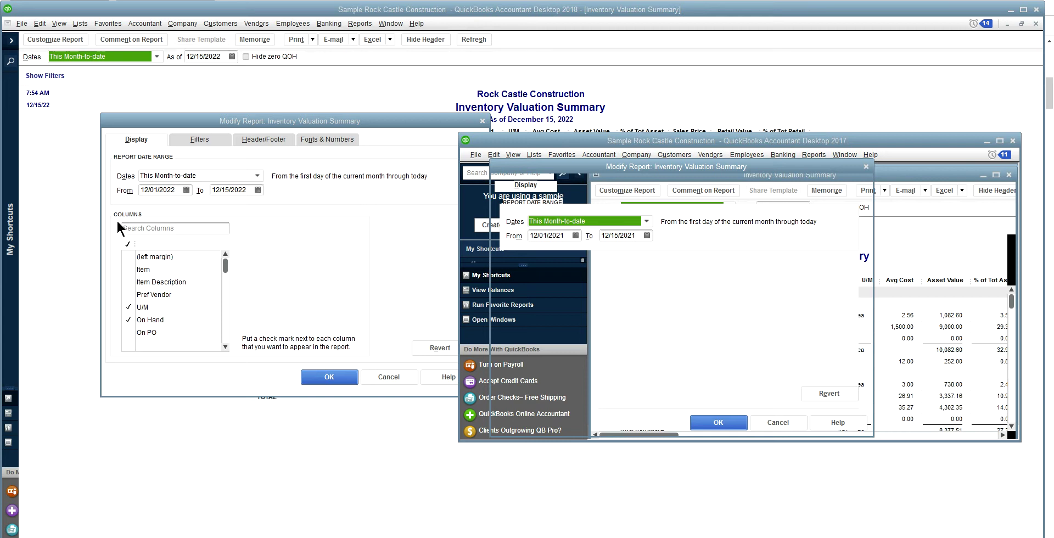
left_click(130, 294)
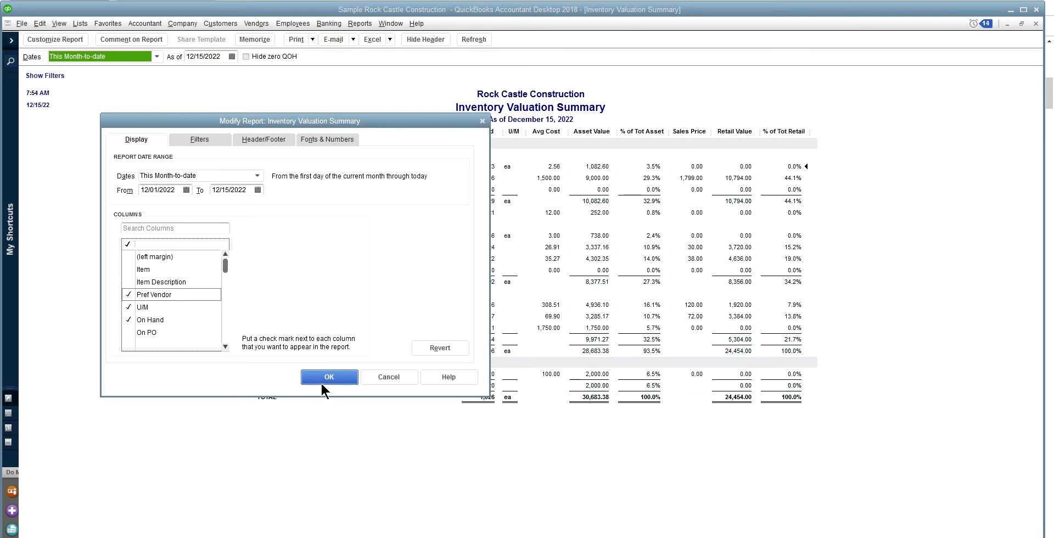
Step: Apply Pref Vendor, drag it before Sales Price, and drag Asset Value ahead of Avg Cost
left_click(325, 379)
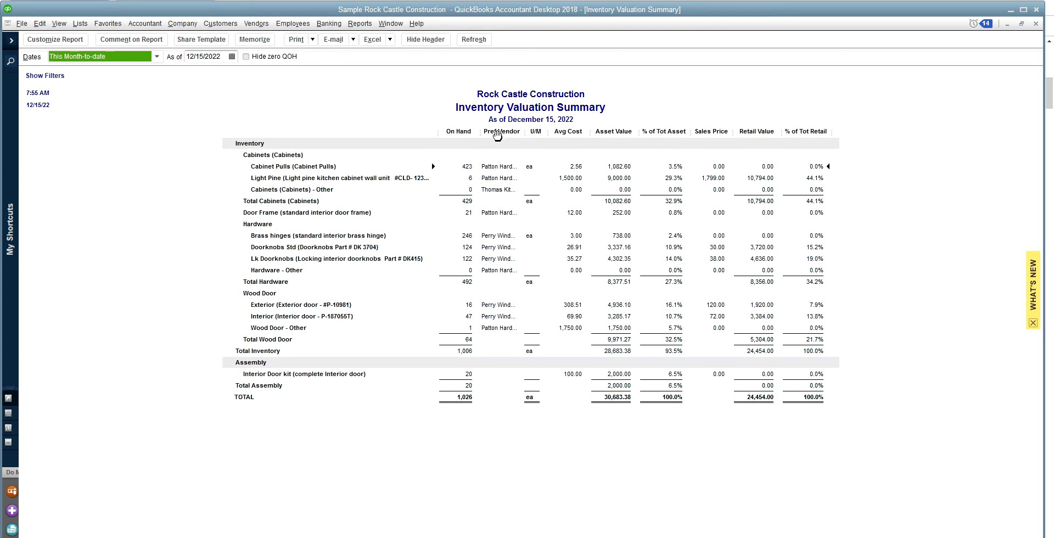
left_click_drag(497, 135, 571, 144)
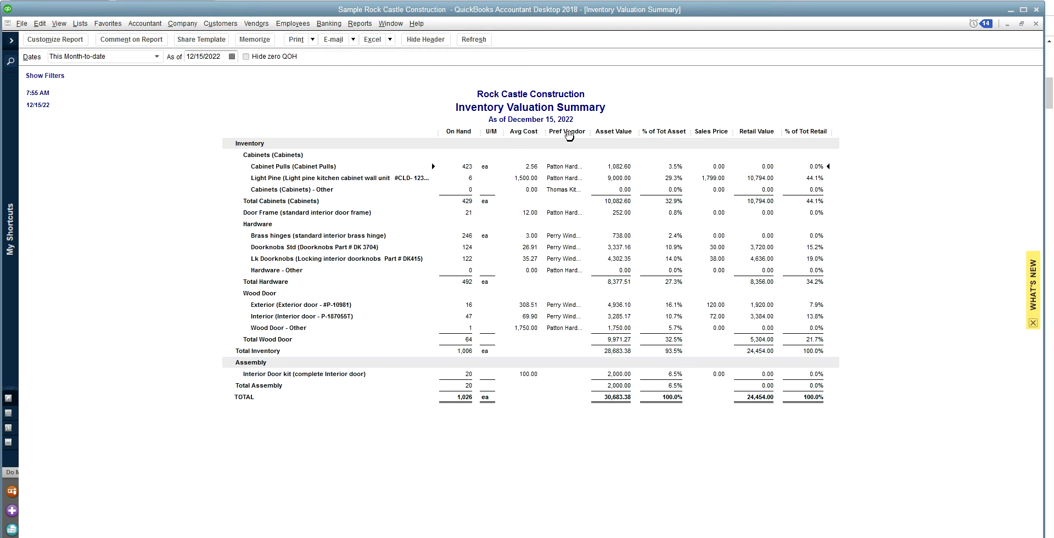
left_click_drag(569, 135, 689, 137)
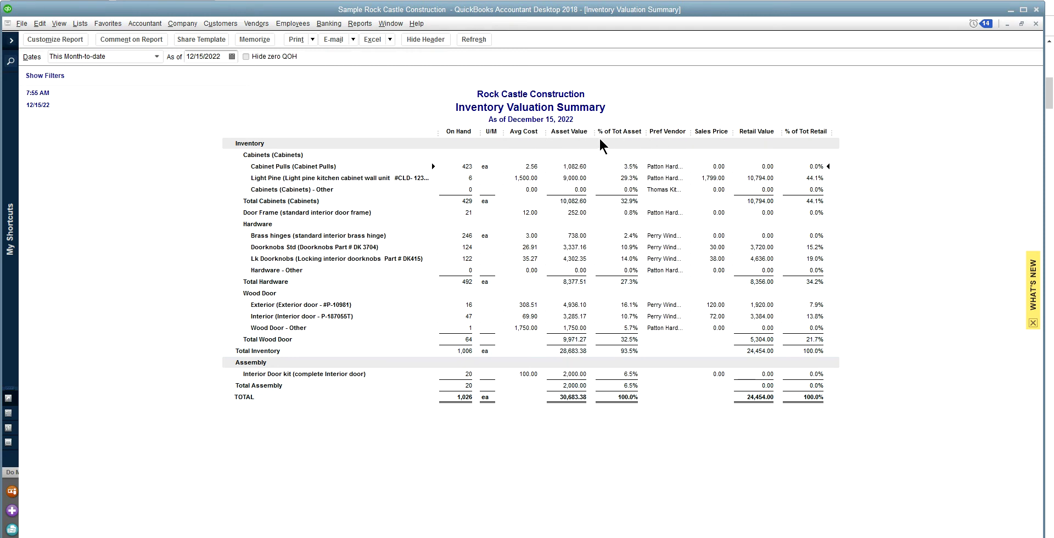
left_click_drag(571, 132, 527, 134)
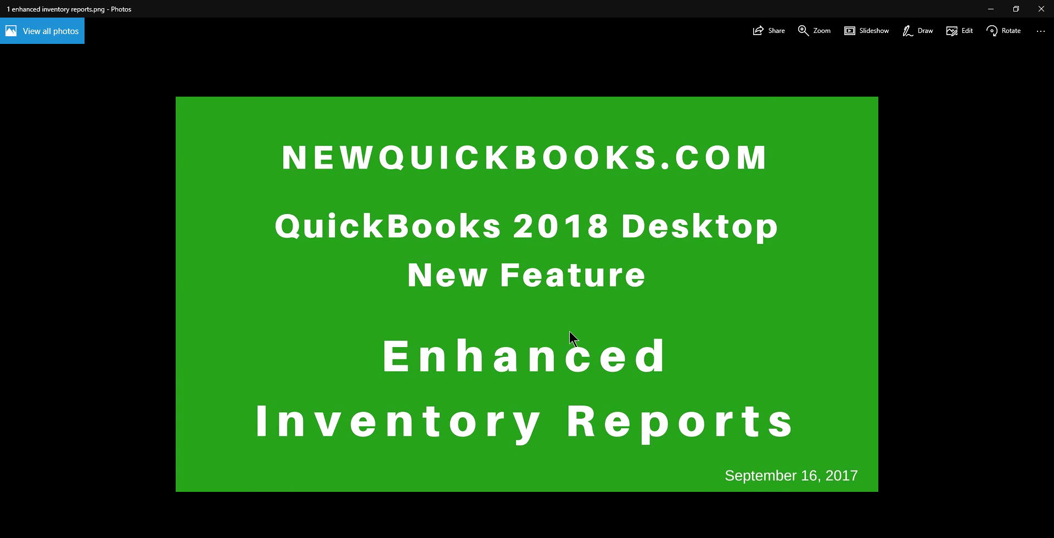
Step: Advance Photos to the next slide, the YouTube subscribe image
key("Right")
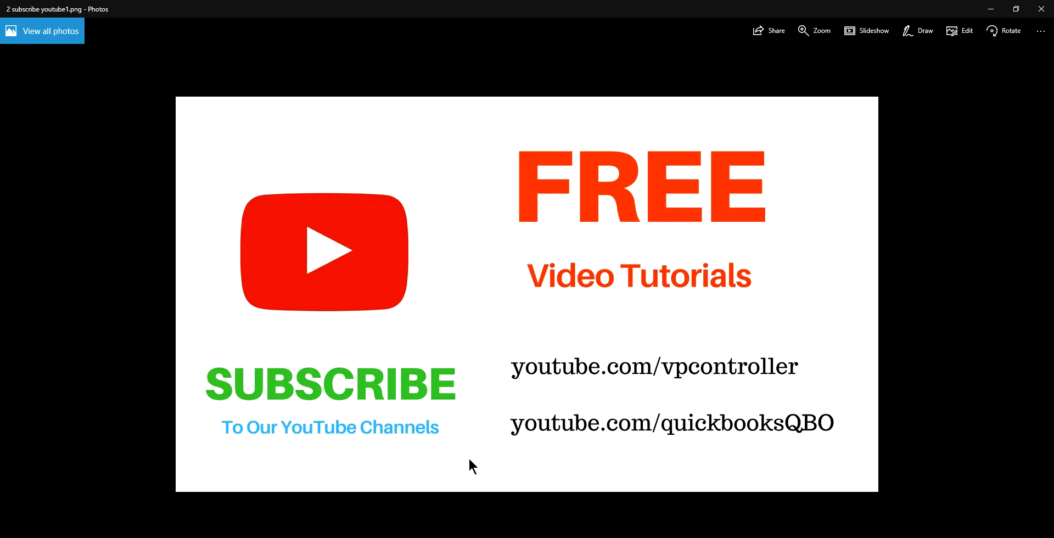